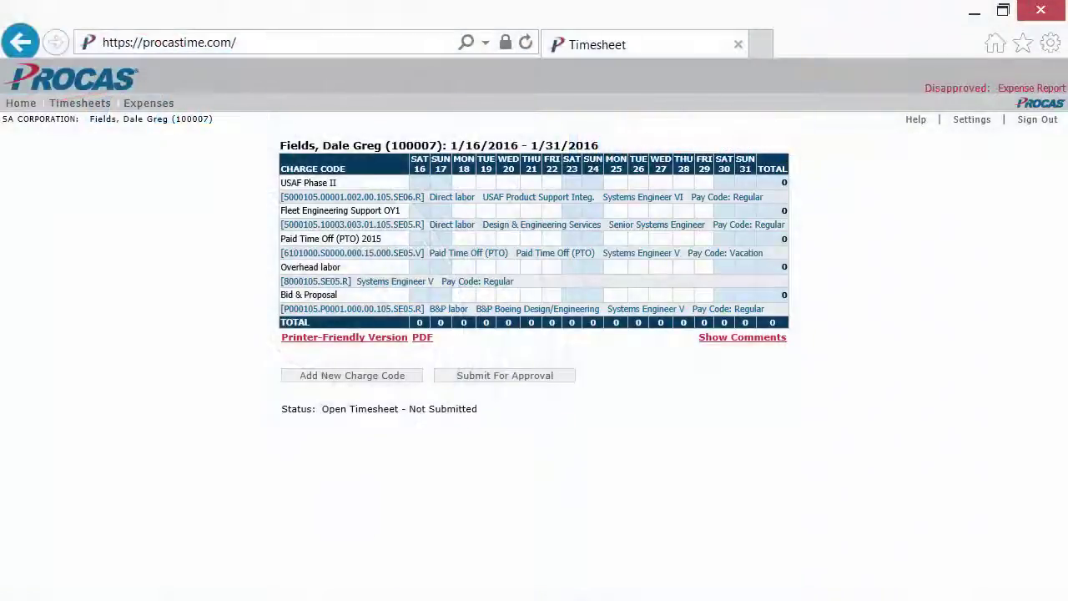
Open the unsubmitted January 2016 Trip Expenses report for editing from the Expenses menu.
left_click(157, 107)
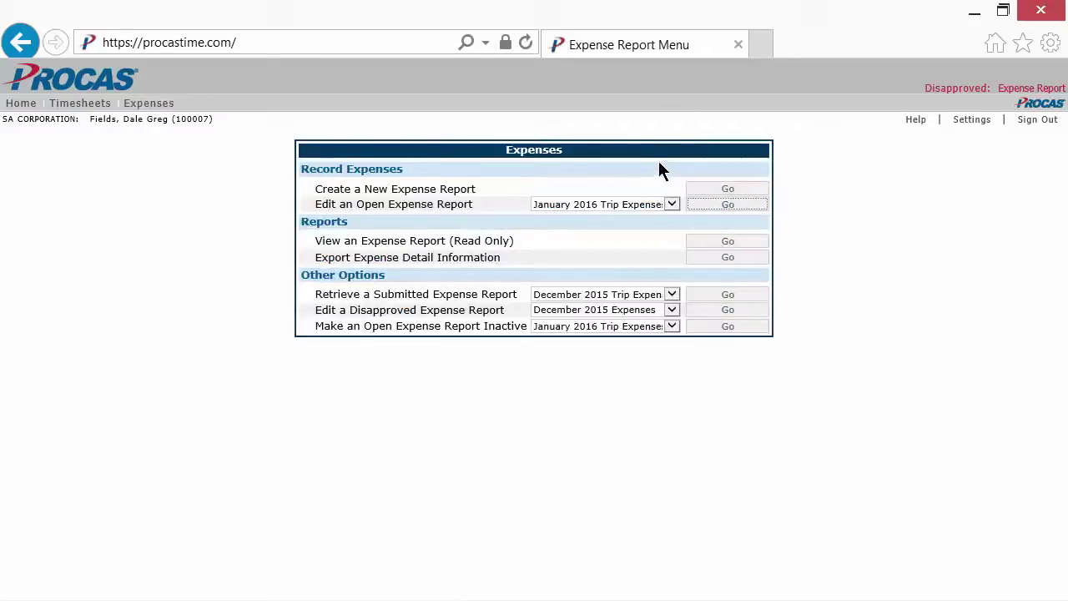
left_click(673, 205)
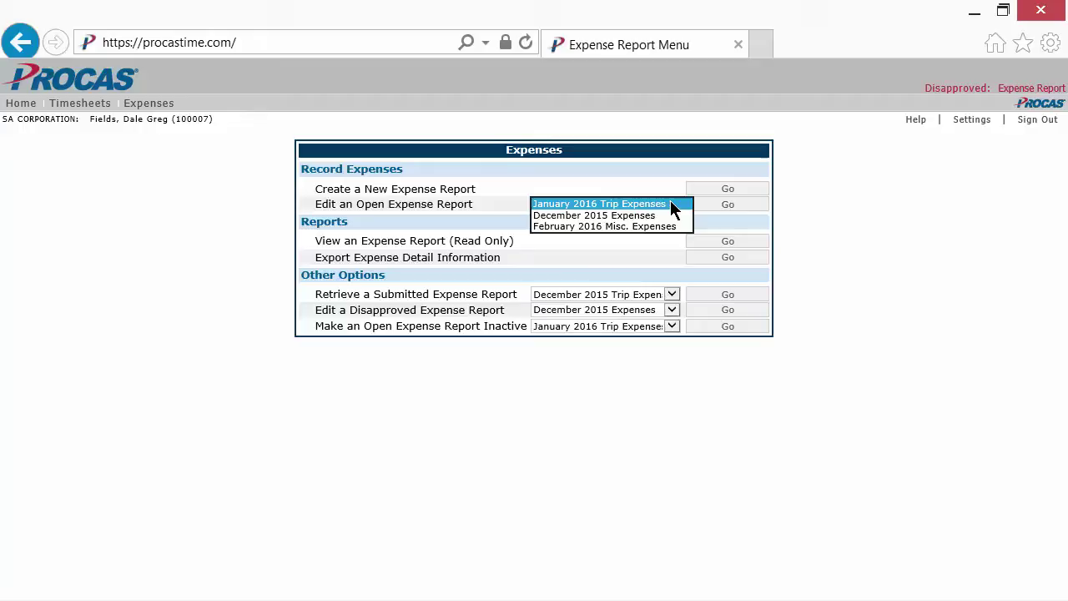
left_click(673, 205)
left_click(708, 210)
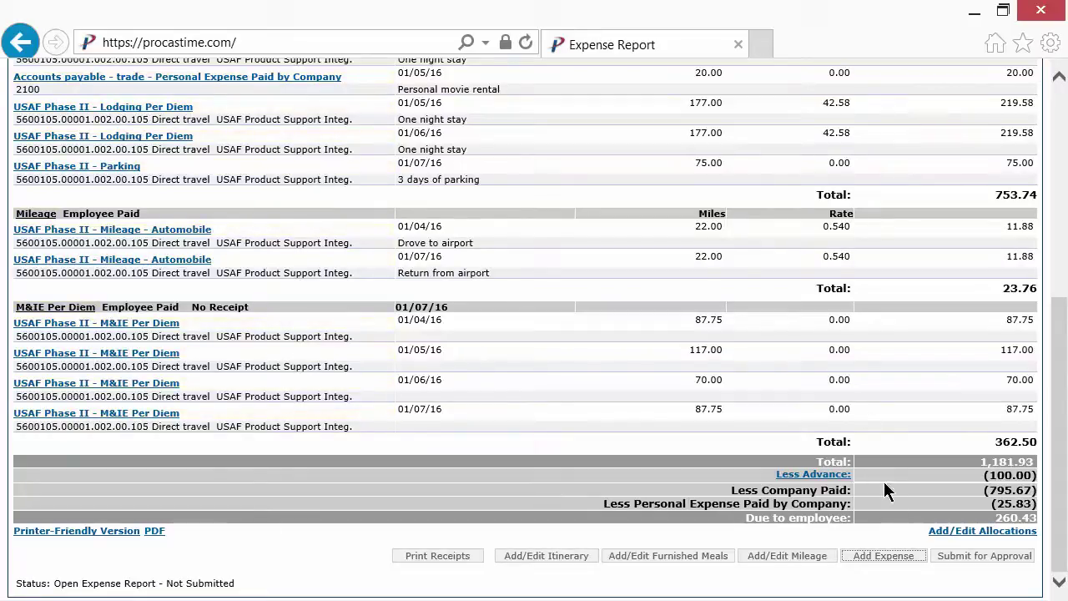
Submit the January 2016 Trip Expenses report for approval to reach the certification prompt.
left_click(941, 557)
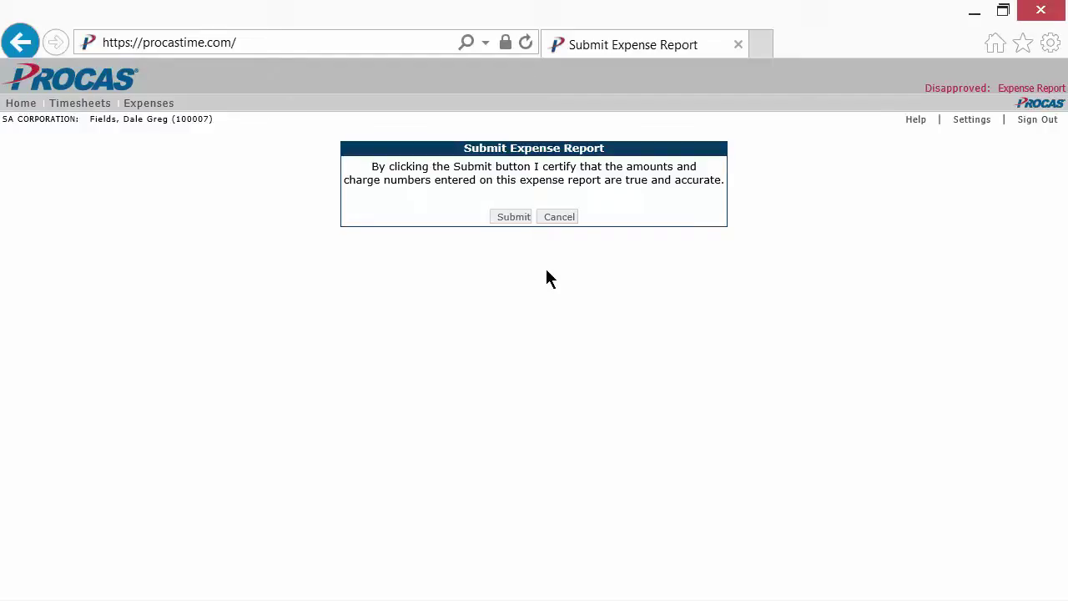
Certify the amounts and submit the January 2016 Trip Expenses report.
left_click(510, 219)
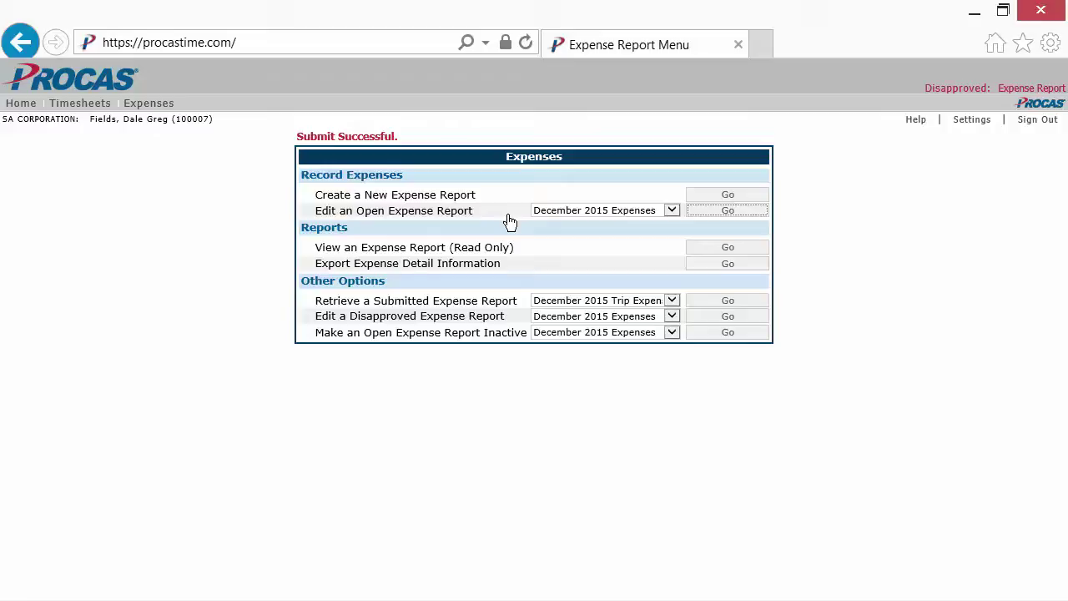
Retrieve the submitted January 2016 Trip Expenses report back into open reports.
left_click(672, 300)
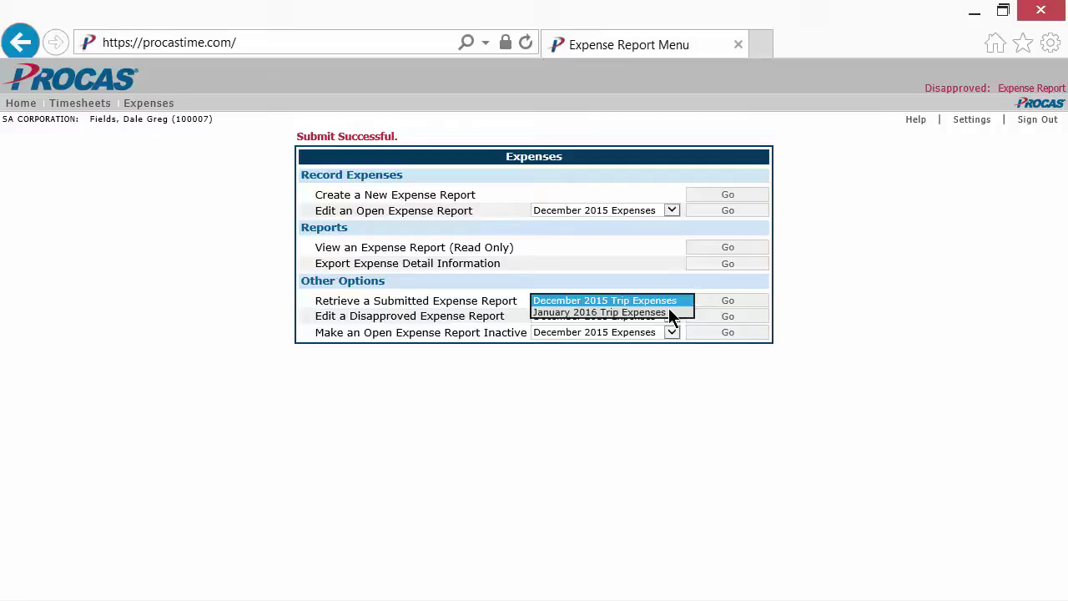
left_click(659, 312)
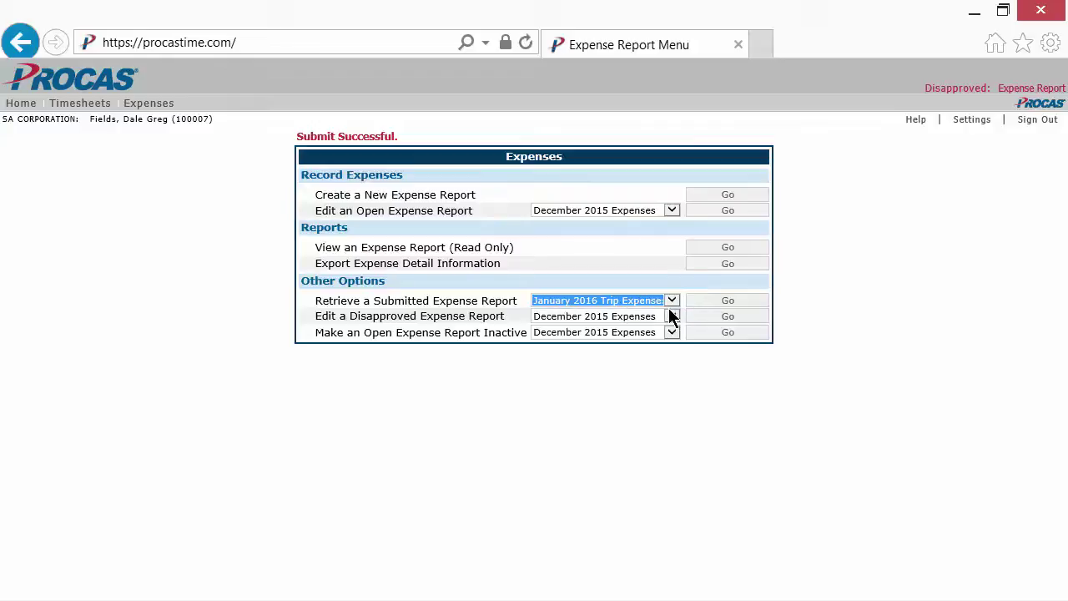
left_click(695, 303)
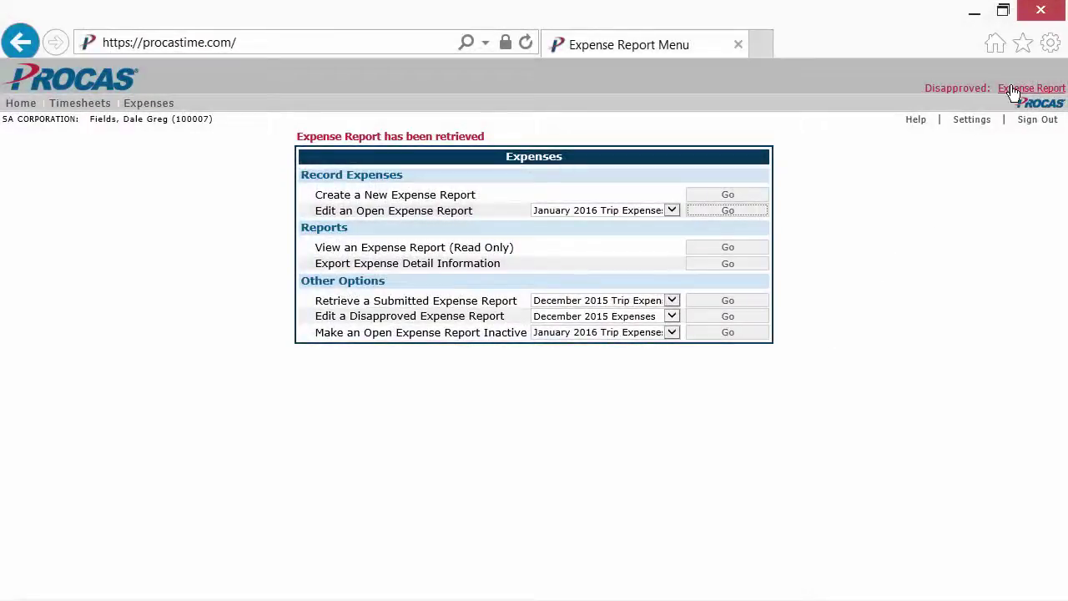
Open disapproved Expense Report No. 23 to view its receipt-mismatch comment.
left_click(1014, 88)
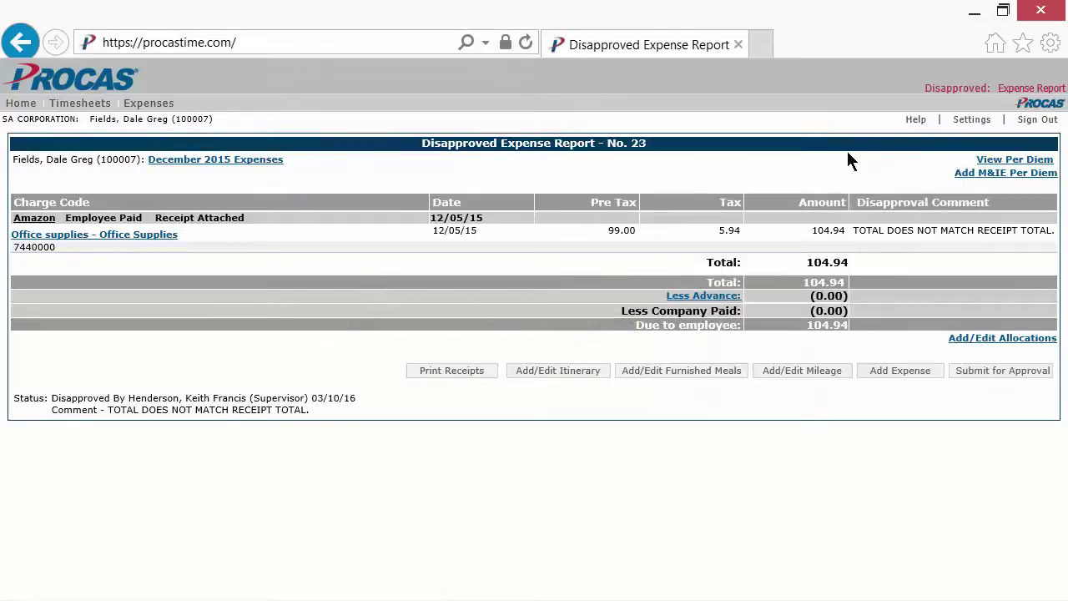